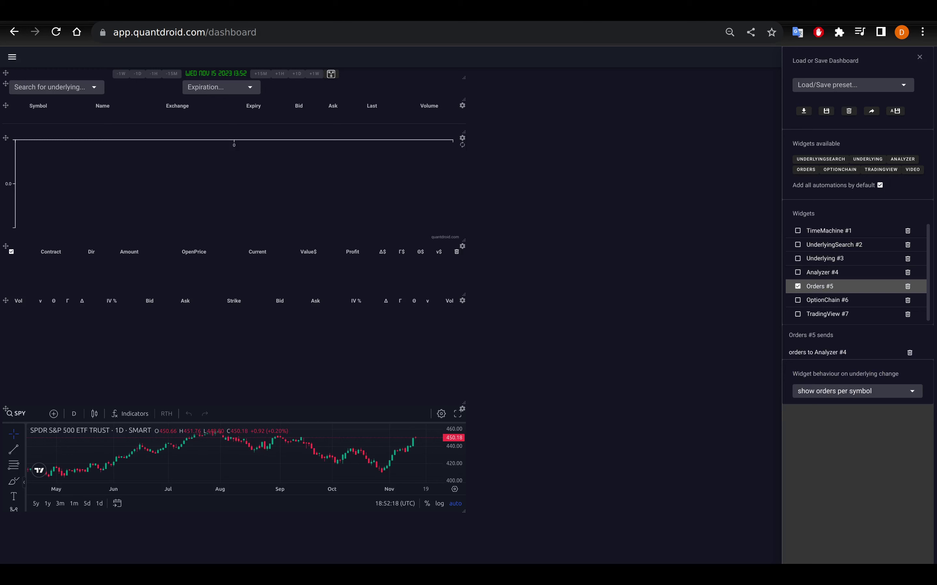
Check the automations of the OptionChain and TradingView widgets, and set Orders #5 to show all orders on underlying change.
{"action": "left_click", "coordinate": [798, 300]}
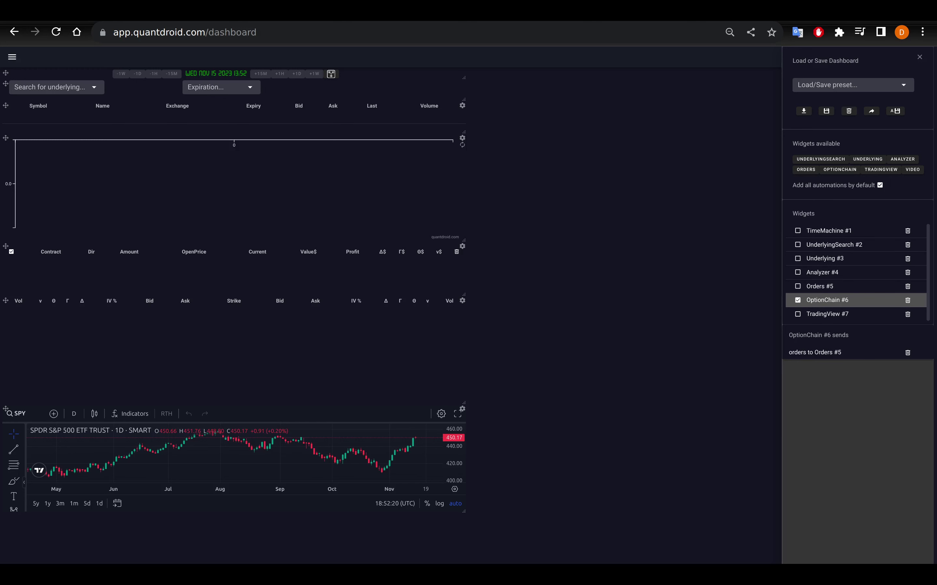
{"action": "left_click", "coordinate": [798, 314]}
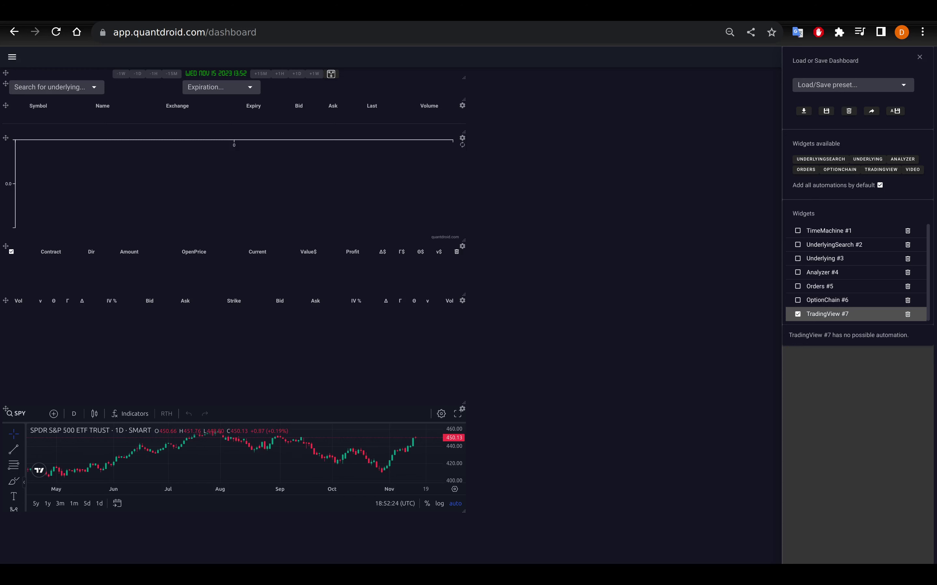
{"action": "left_click", "coordinate": [798, 286]}
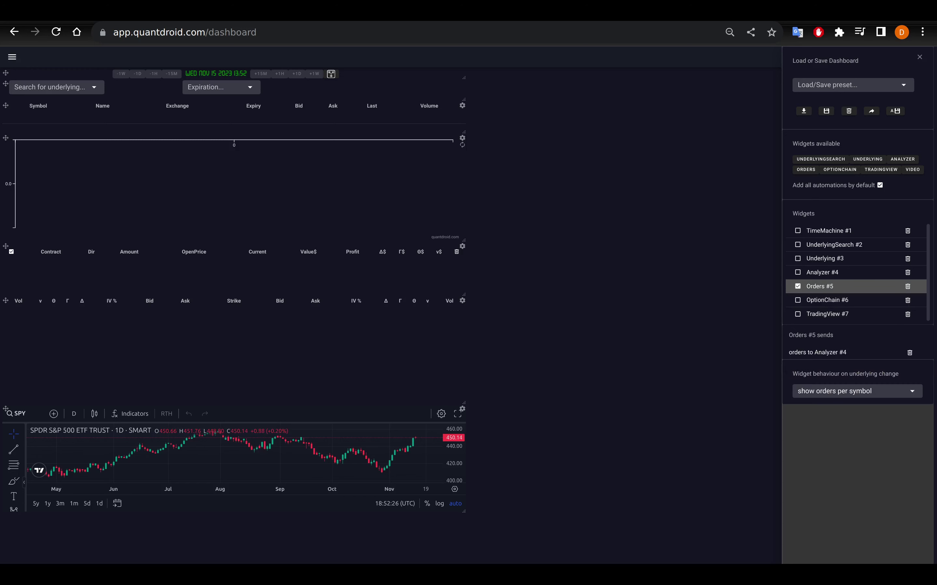
{"action": "left_click", "coordinate": [857, 391]}
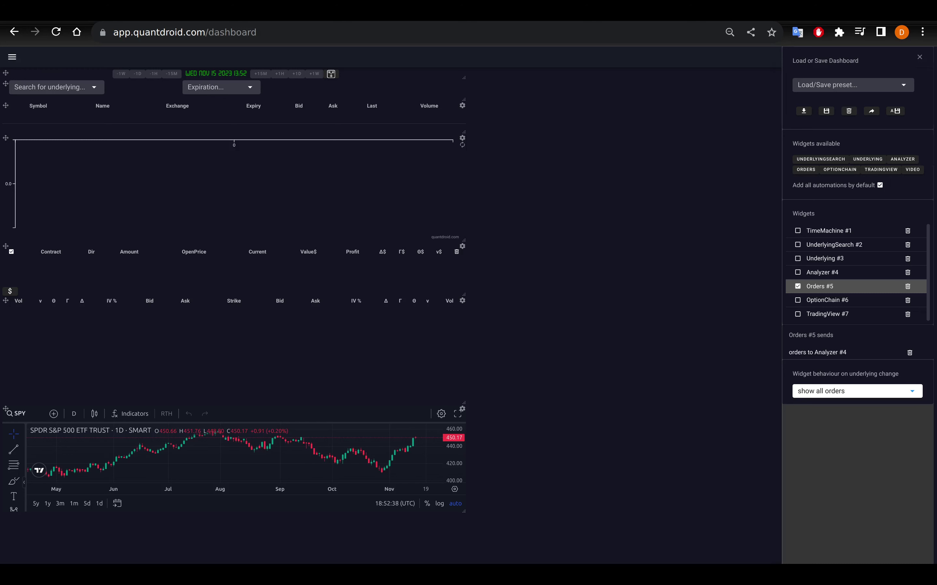
{"action": "key", "text": "Escape"}
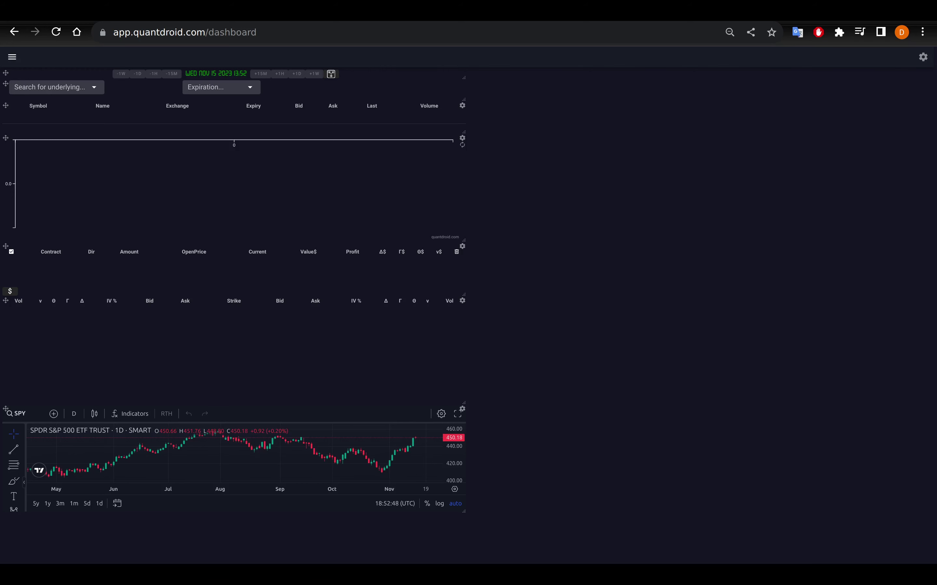
Move the TradingView chart into the empty space beside the other widgets and stretch it to the full dashboard height.
{"action": "left_click_drag", "start_coordinate": [6, 409], "coordinate": [471, 74]}
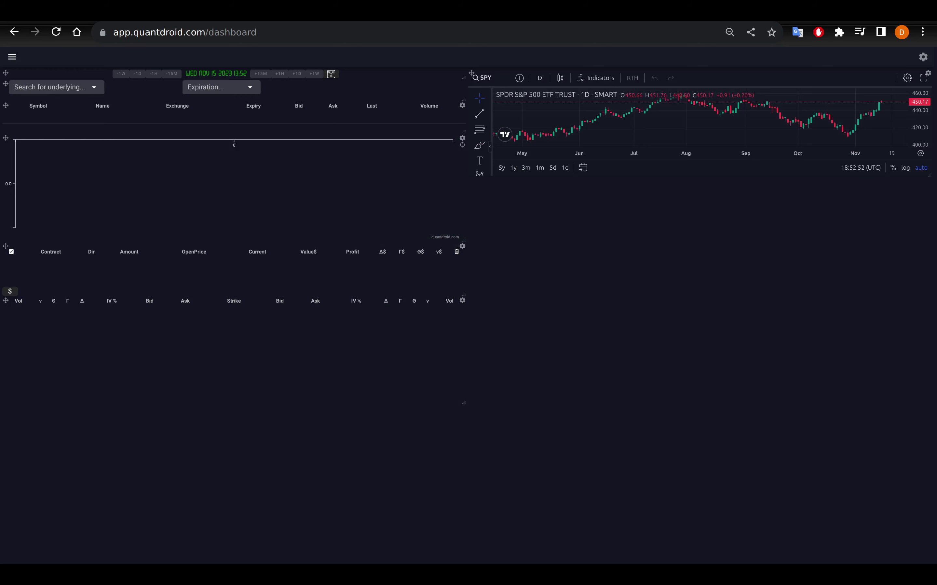
{"action": "left_click_drag", "start_coordinate": [928, 175], "coordinate": [929, 544]}
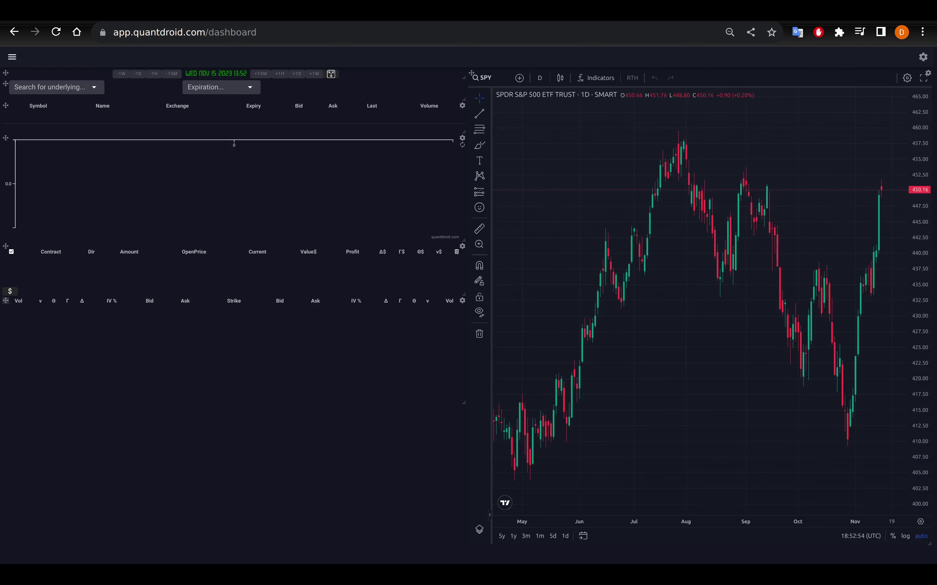
Shift the option chain and orders widgets lower and extend the analyzer graph down to the orders table.
{"action": "left_click_drag", "start_coordinate": [6, 301], "coordinate": [6, 420]}
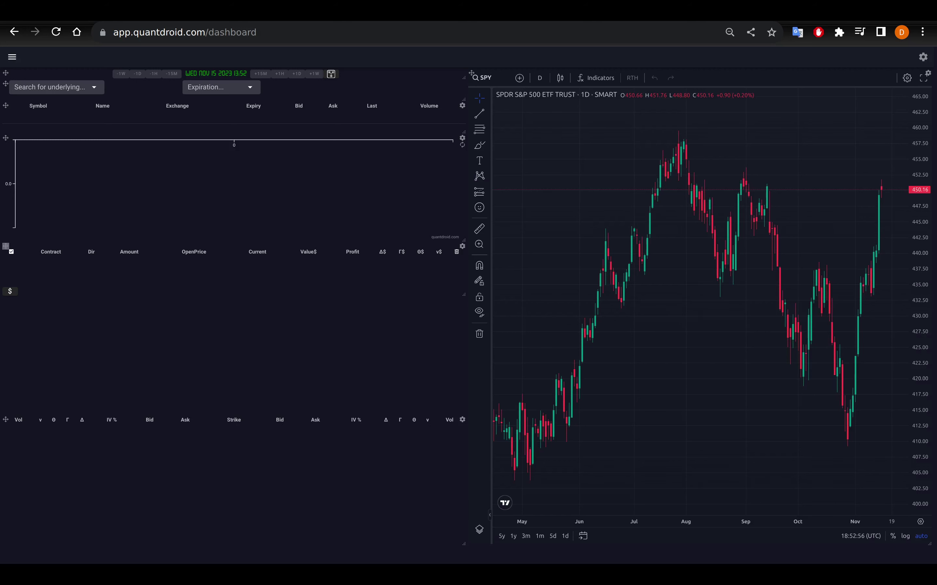
{"action": "left_click_drag", "start_coordinate": [6, 246], "coordinate": [6, 311]}
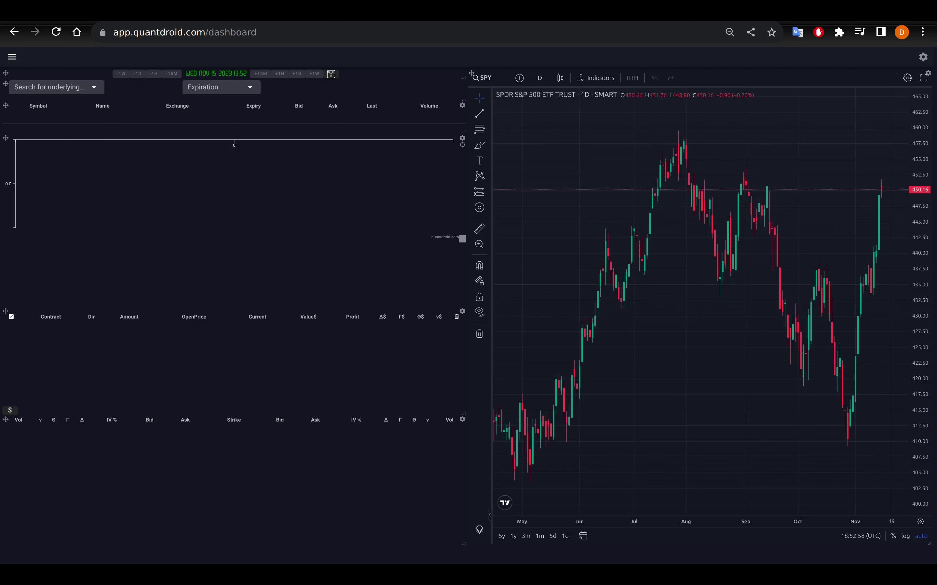
{"action": "left_click_drag", "start_coordinate": [462, 239], "coordinate": [463, 304]}
Remove the gamma and vega columns from both the call and put sides of the option chain.
{"action": "left_click", "coordinate": [462, 419]}
{"action": "scroll", "coordinate": [852, 165], "scroll_direction": "down", "scroll_amount": 2}
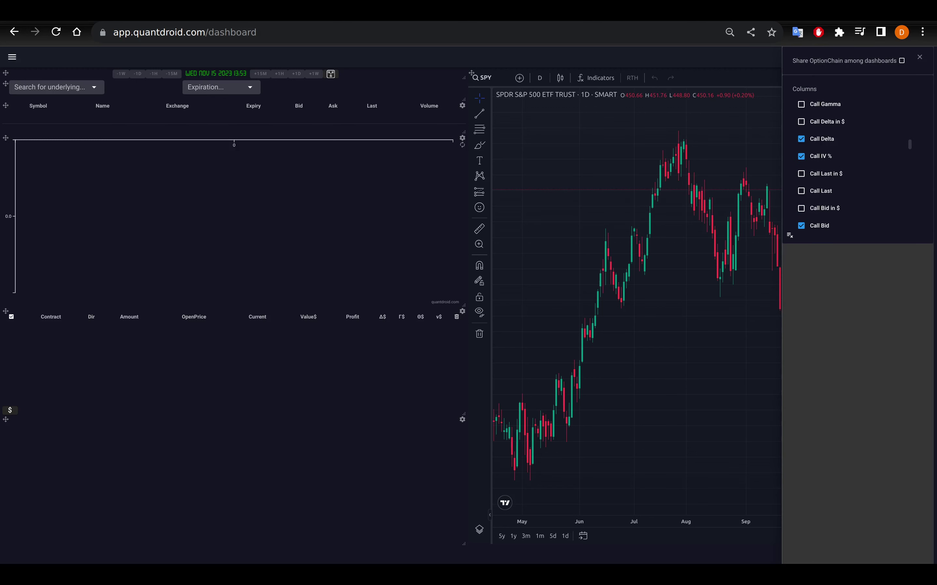
{"action": "scroll", "coordinate": [851, 164], "scroll_direction": "down", "scroll_amount": 5}
{"action": "scroll", "coordinate": [851, 164], "scroll_direction": "down", "scroll_amount": 2}
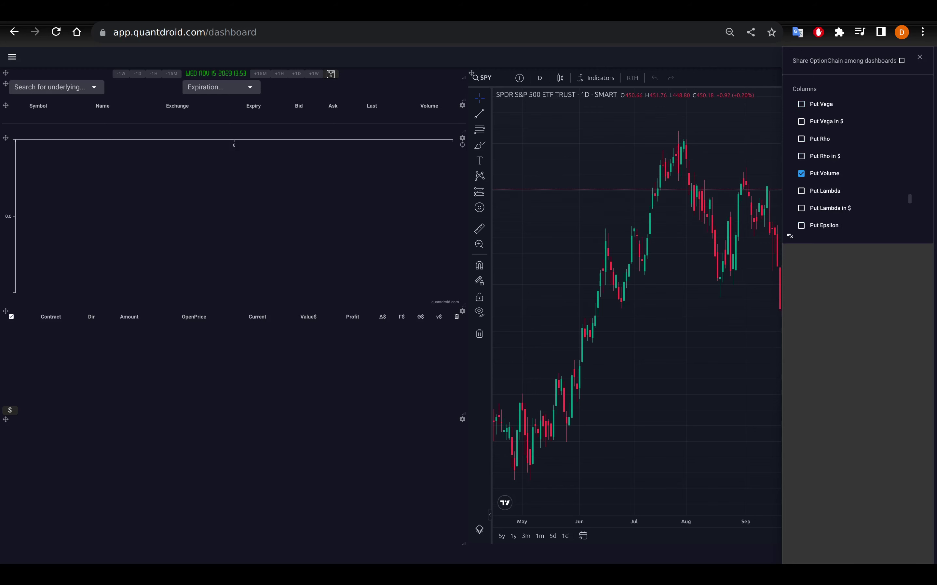
{"action": "left_click", "coordinate": [919, 57]}
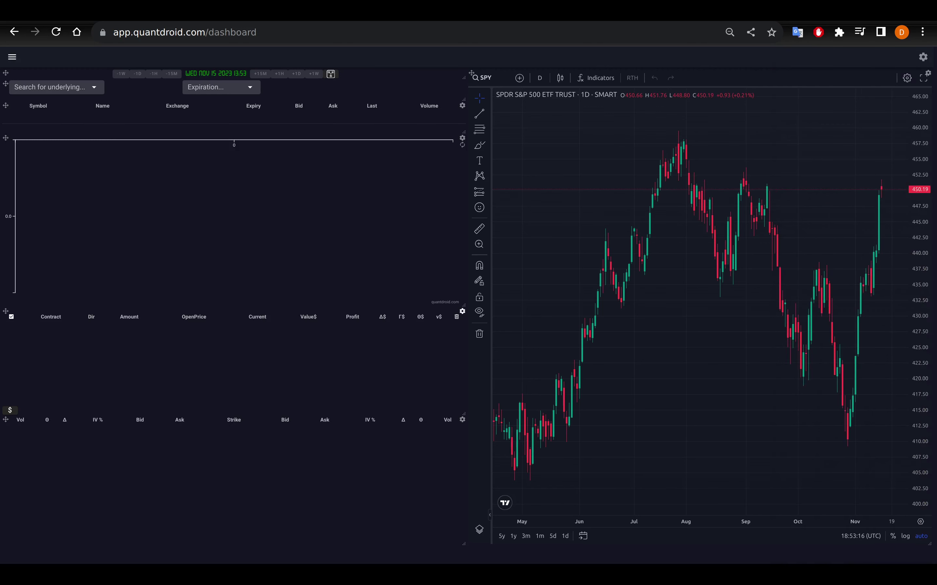
Remove the gamma and vega in $ columns from the orders table.
{"action": "left_click", "coordinate": [462, 311]}
{"action": "scroll", "coordinate": [851, 165], "scroll_direction": "down", "scroll_amount": 1}
{"action": "left_click", "coordinate": [801, 104]}
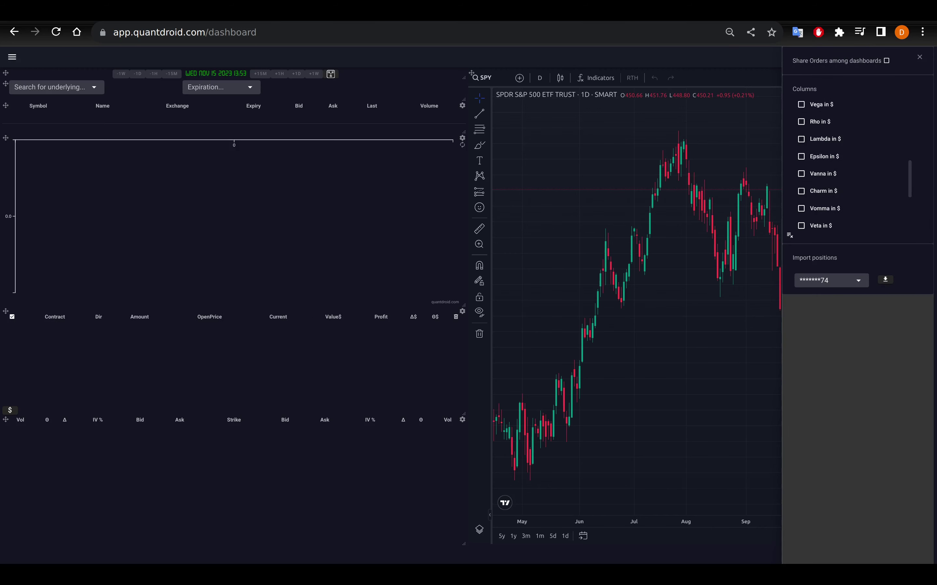
{"action": "left_click", "coordinate": [919, 57]}
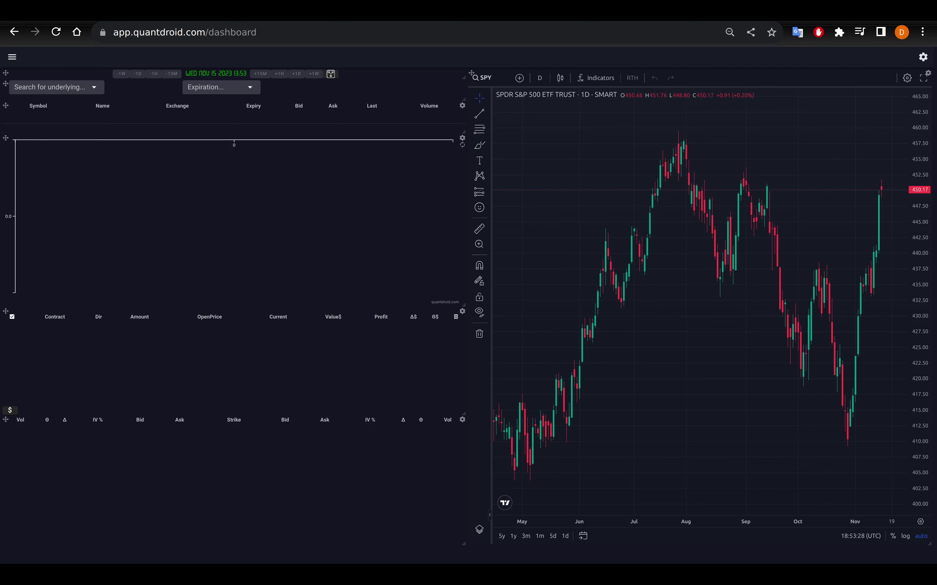
Save the dashboard layout under the name Backtester, overwriting the existing preset.
{"action": "left_click", "coordinate": [923, 57]}
{"action": "left_click", "coordinate": [852, 86]}
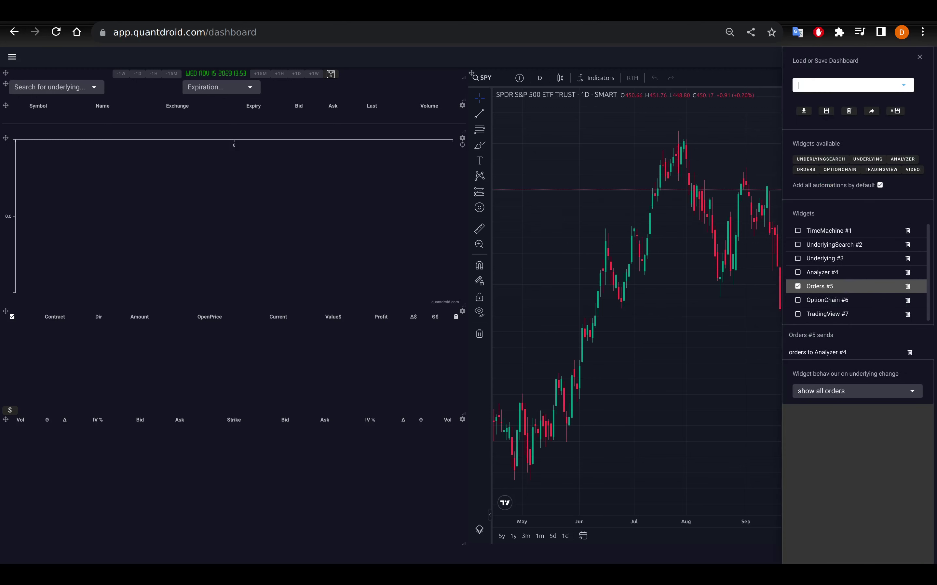
{"action": "type", "text": "Backtester"}
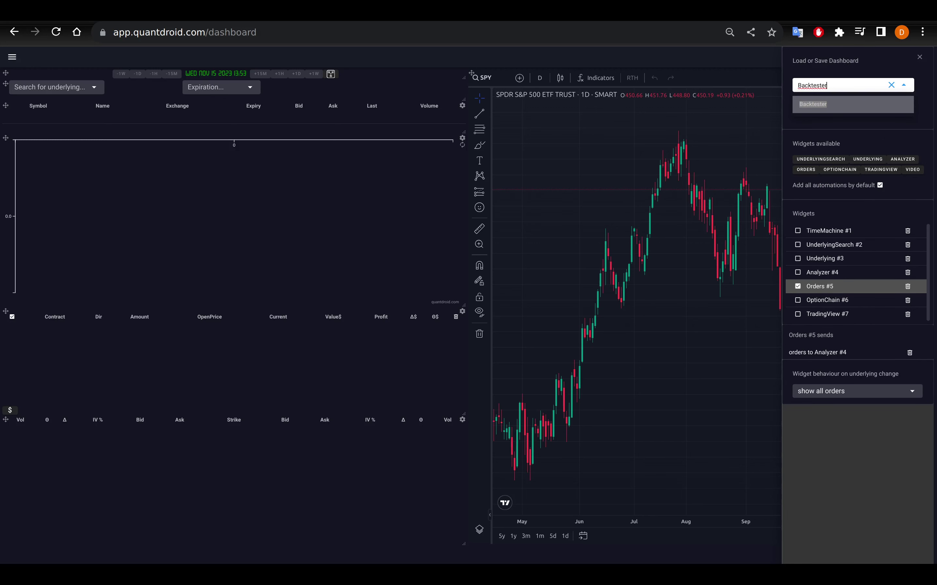
{"action": "key", "text": "Return"}
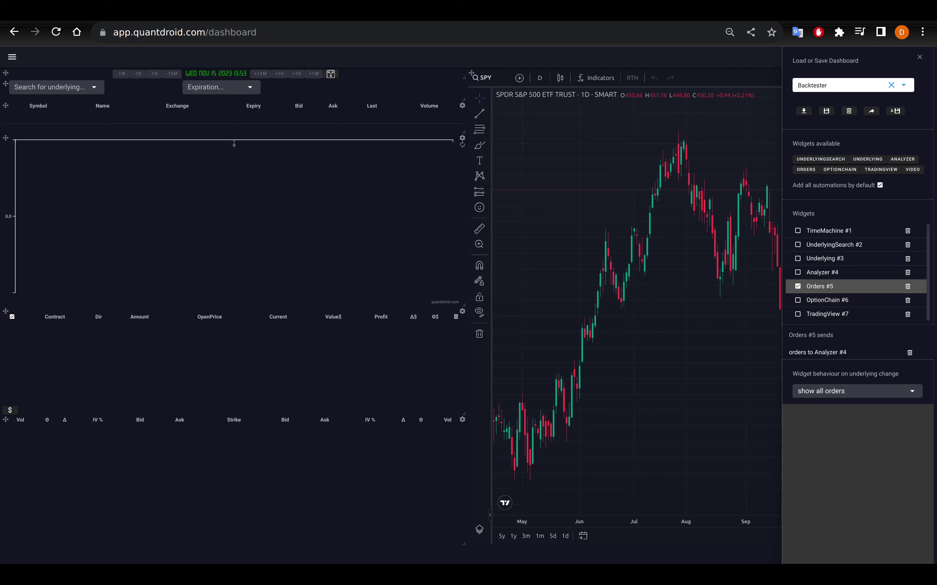
{"action": "left_click", "coordinate": [826, 111]}
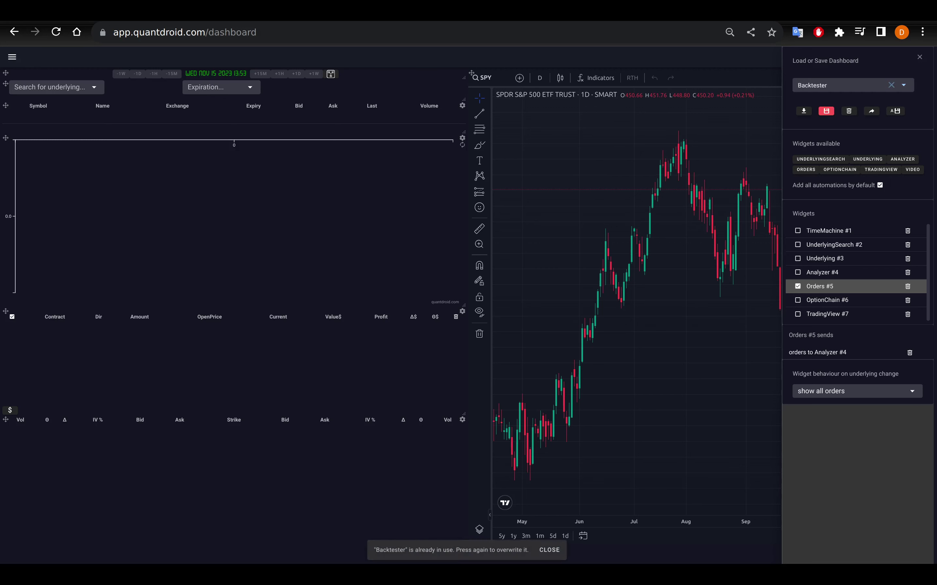
{"action": "left_click", "coordinate": [826, 110]}
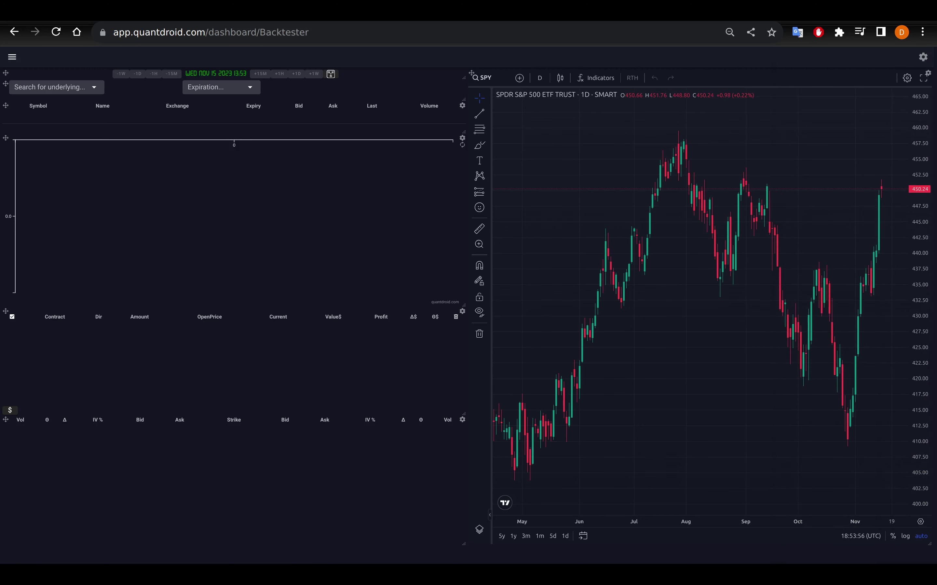
Download the option history for the SPY OPT contract expiring 20231124 at strike 400 with the Option History Downloader in the settings.
{"action": "left_click", "coordinate": [12, 57]}
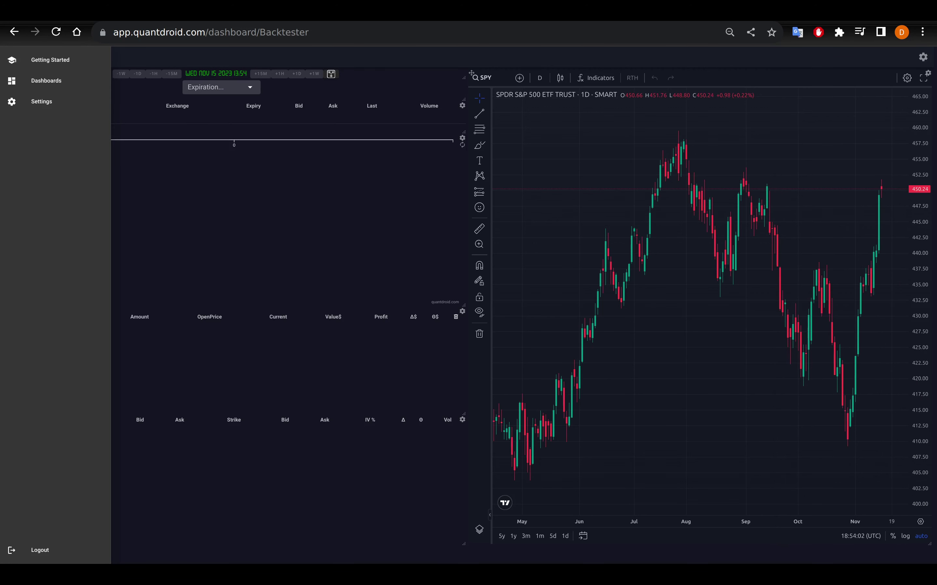
{"action": "left_click", "coordinate": [464, 306]}
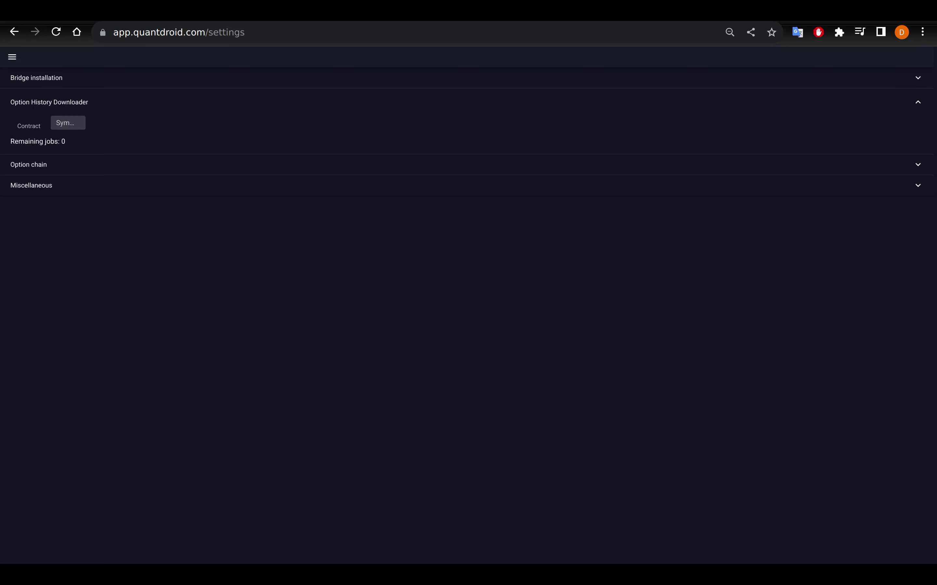
{"action": "left_click", "coordinate": [67, 123]}
{"action": "type", "text": "SPY"}
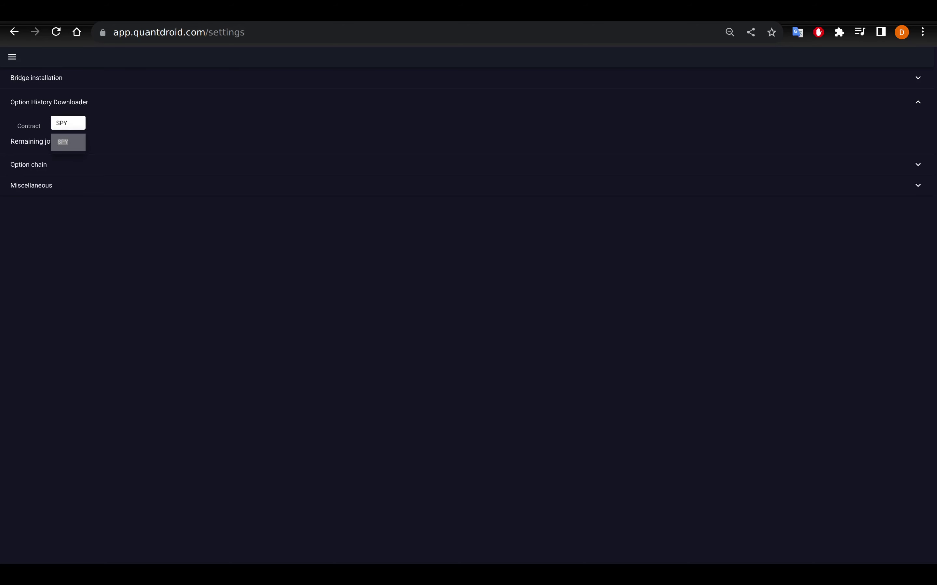
{"action": "key", "text": "Return"}
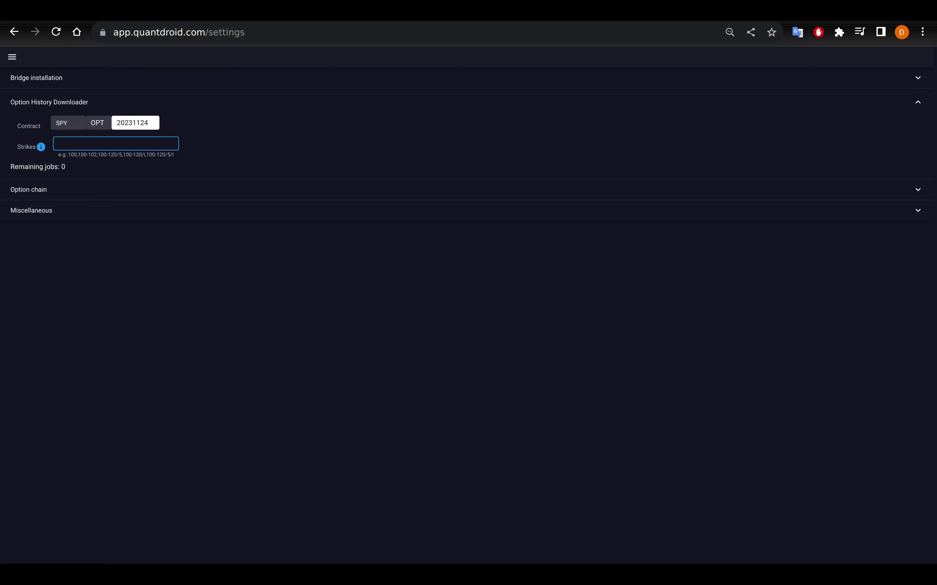
{"action": "type", "text": "400"}
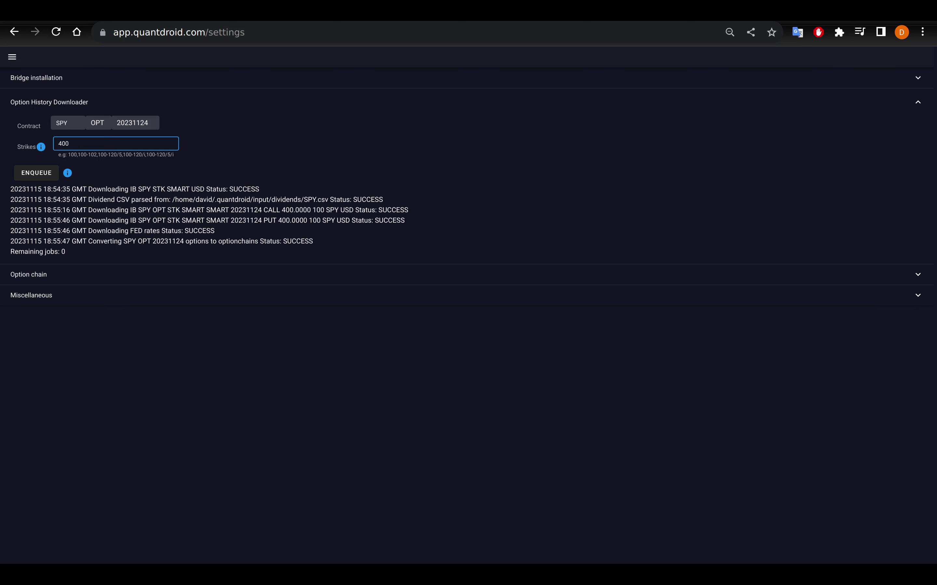
Extend the strikes entry to the range 400-450/5/i.
{"action": "type", "text": "-450"}
{"action": "type", "text": "/5"}
{"action": "key", "text": "BackSpace"}
{"action": "type", "text": "i"}
{"action": "type", "text": "5/"}
Find the saved Backtester dashboard among the dashboards and open it.
{"action": "left_click", "coordinate": [12, 57]}
{"action": "left_click", "coordinate": [47, 81]}
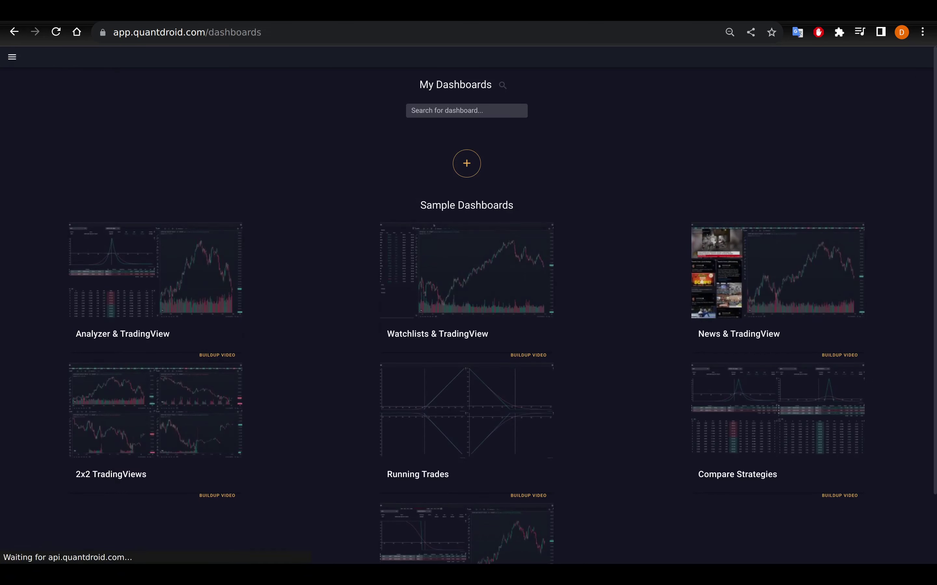
{"action": "left_click", "coordinate": [467, 111]}
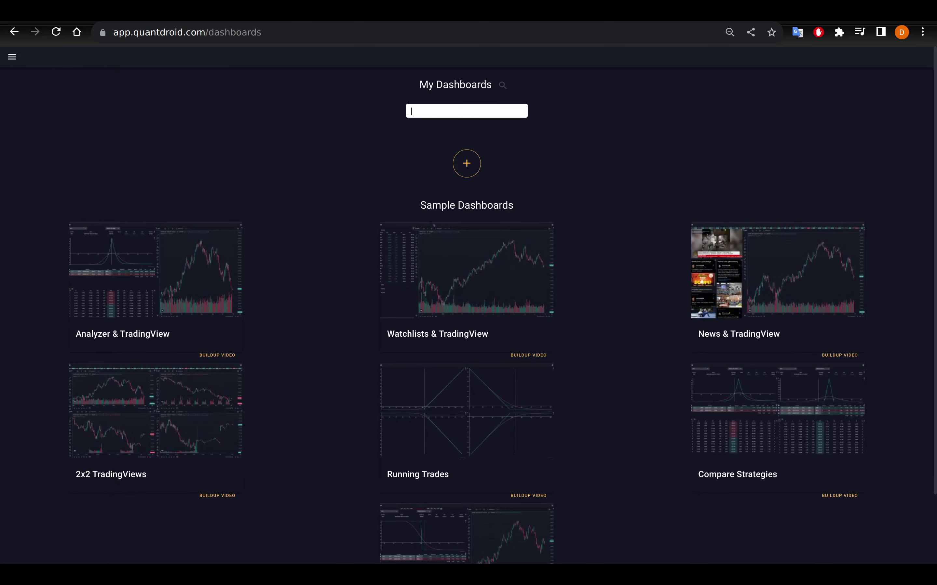
{"action": "type", "text": "Backtester"}
{"action": "key", "text": "Return"}
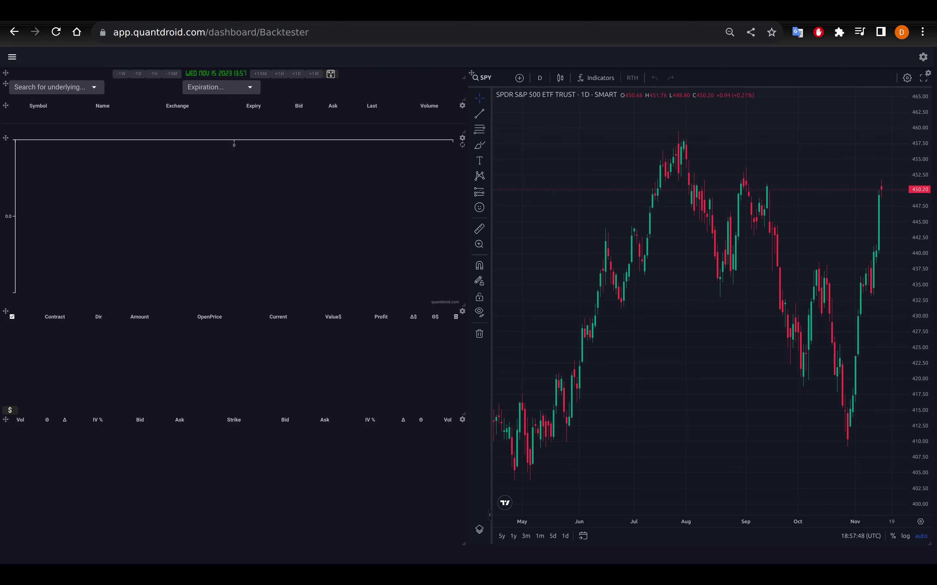
Activate the time machine and go back four weeks in one-week increments.
{"action": "left_click", "coordinate": [331, 74]}
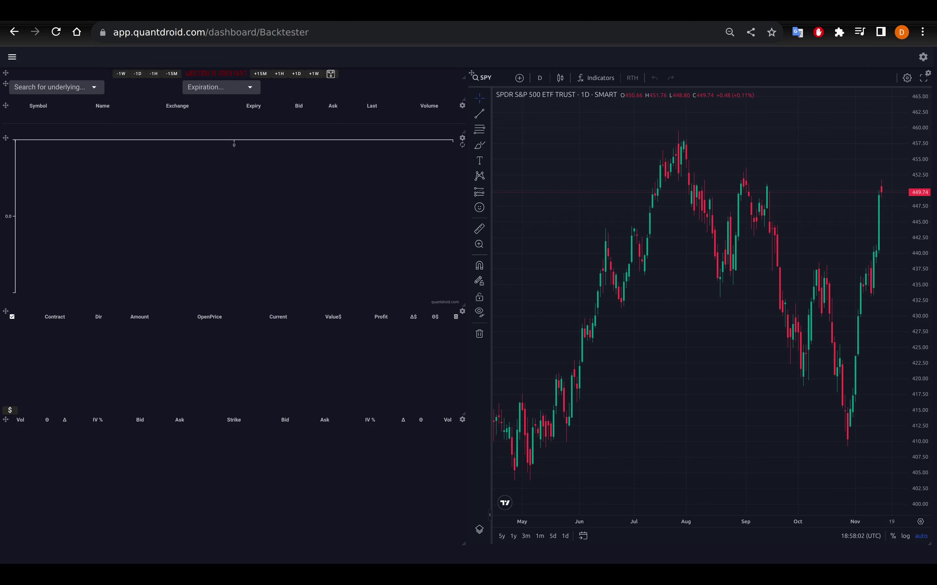
{"action": "left_click", "coordinate": [121, 74]}
{"action": "left_click", "coordinate": [121, 74]}
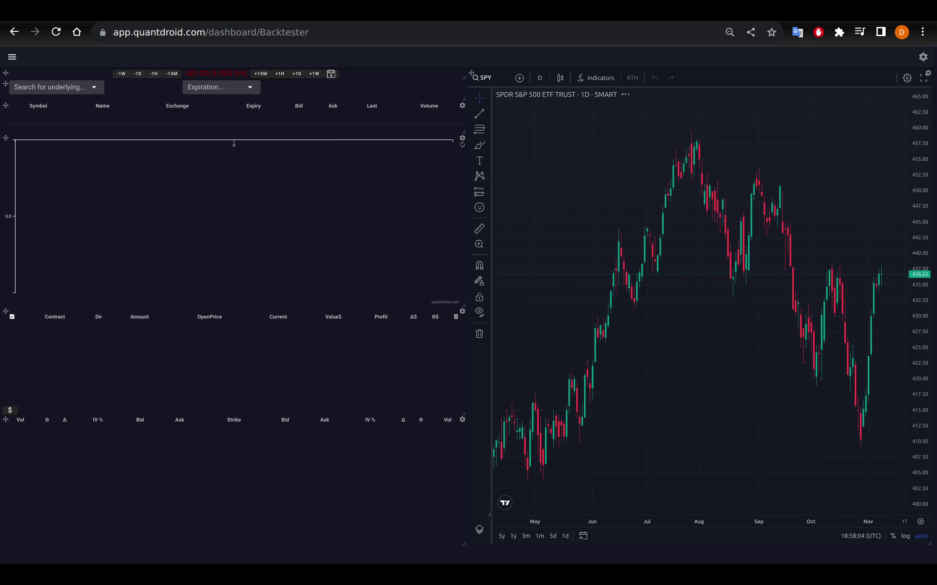
{"action": "left_click", "coordinate": [120, 74]}
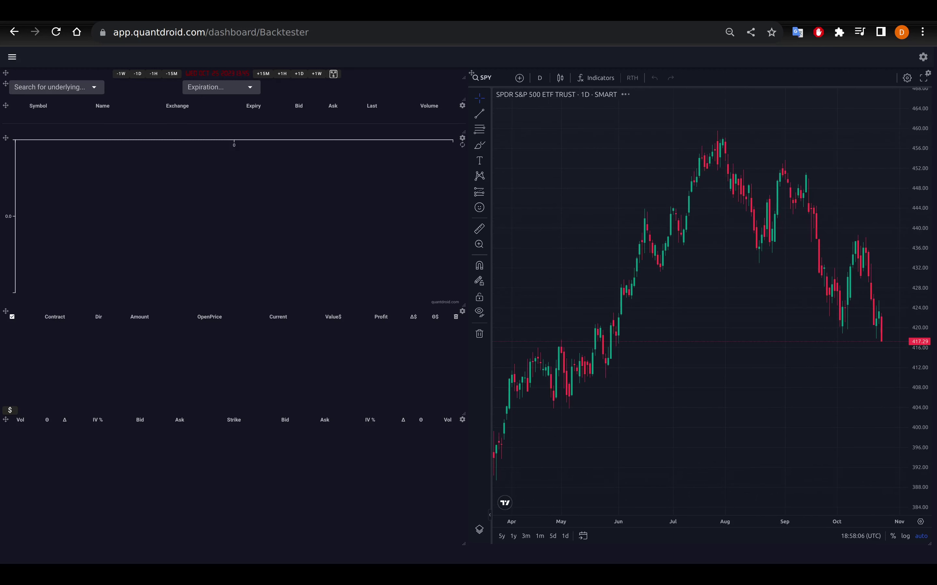
{"action": "left_click", "coordinate": [121, 73]}
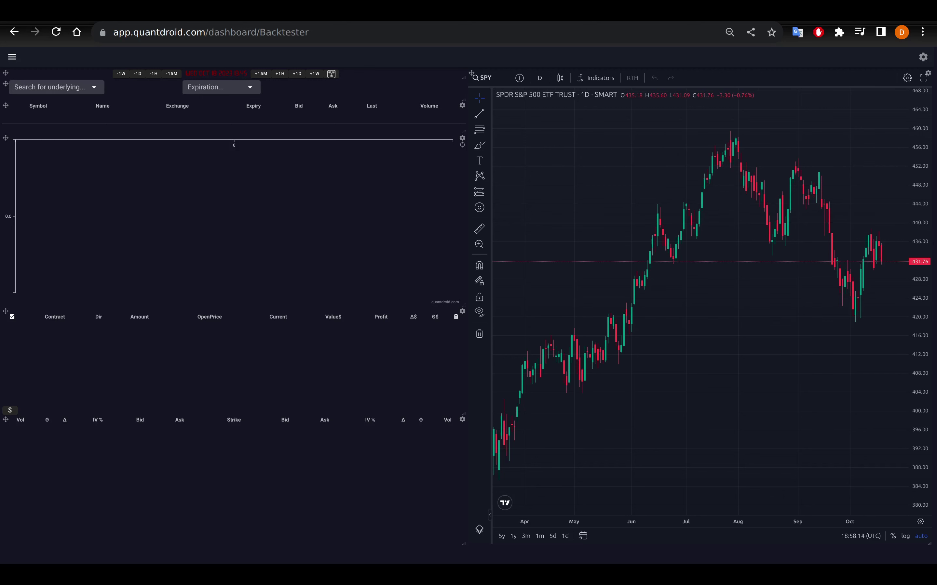
Load SPY as the underlying with the 20231020 expiration.
{"action": "left_click", "coordinate": [50, 87]}
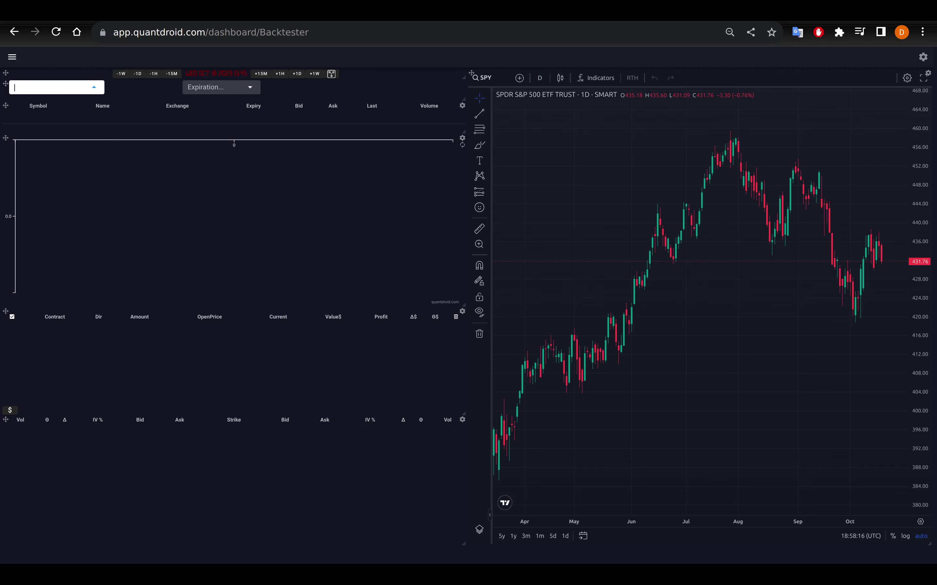
{"action": "type", "text": "SPY"}
{"action": "key", "text": "Return"}
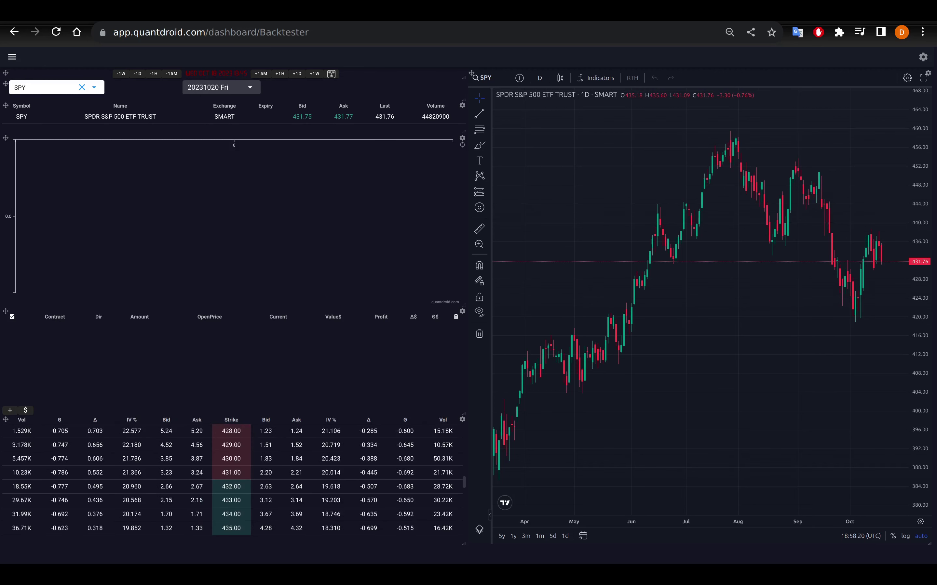
{"action": "key", "text": "Tab"}
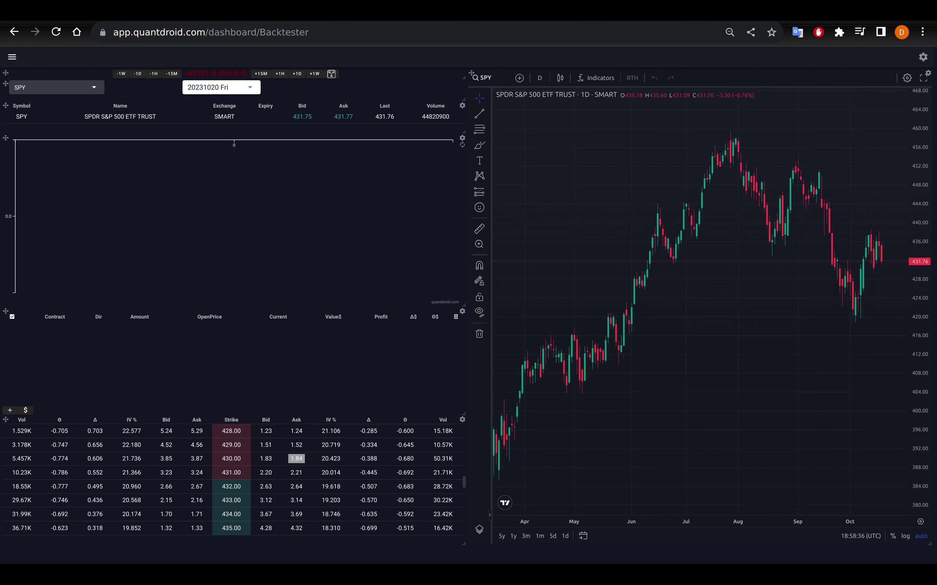
{"action": "left_click", "coordinate": [296, 459]}
{"action": "left_click", "coordinate": [266, 444]}
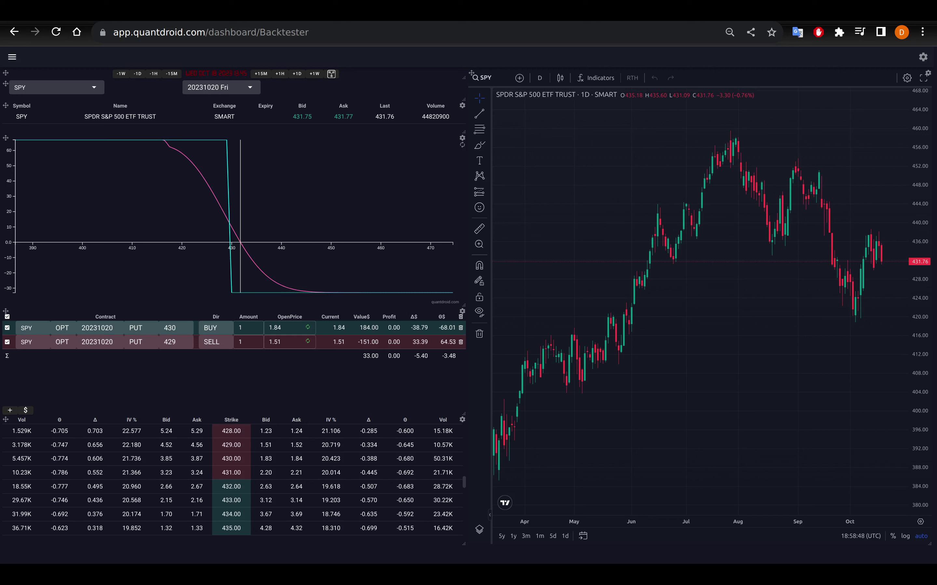
{"action": "left_click", "coordinate": [289, 328]}
{"action": "left_click", "coordinate": [308, 342]}
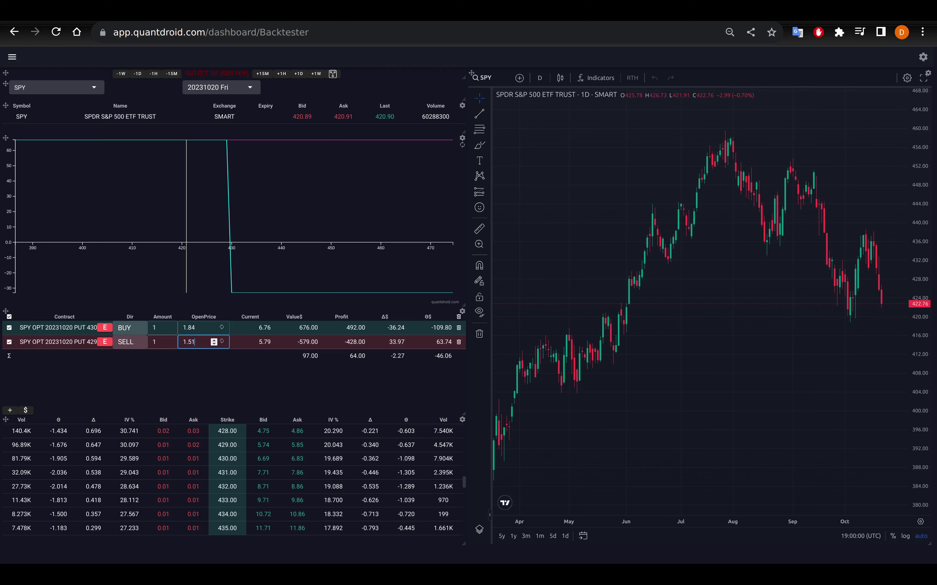
Exercise the bought 430 put and the sold 429 put in the orders table.
{"action": "left_click", "coordinate": [104, 328]}
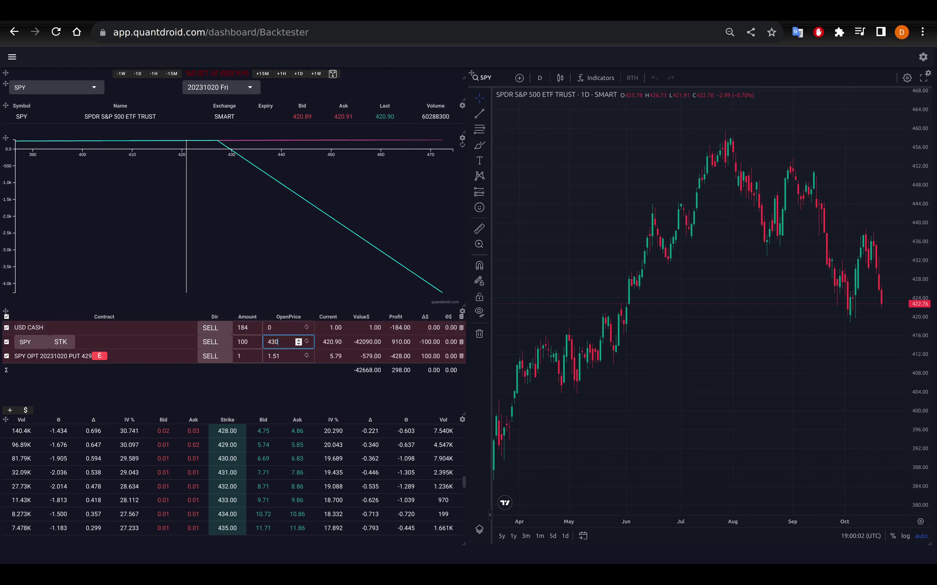
{"action": "left_click", "coordinate": [100, 356]}
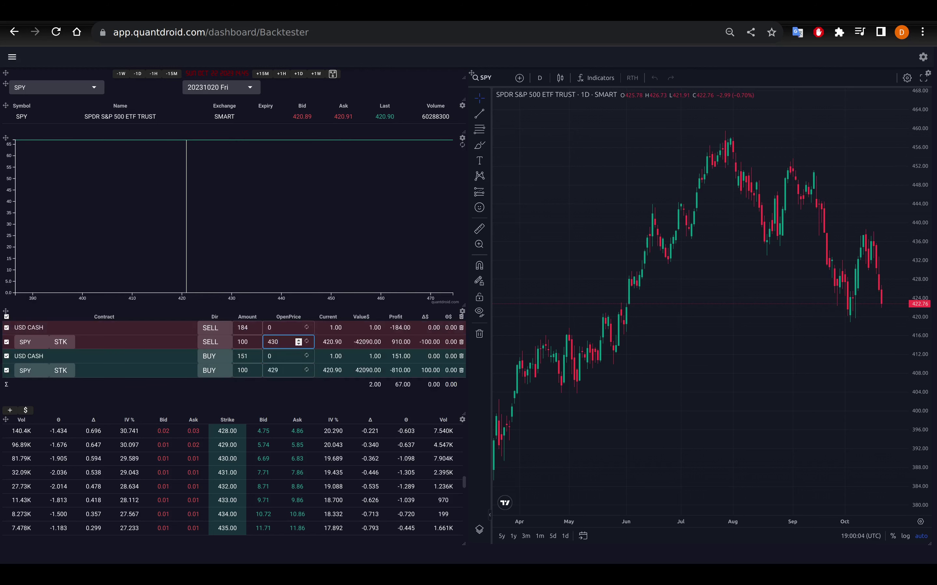